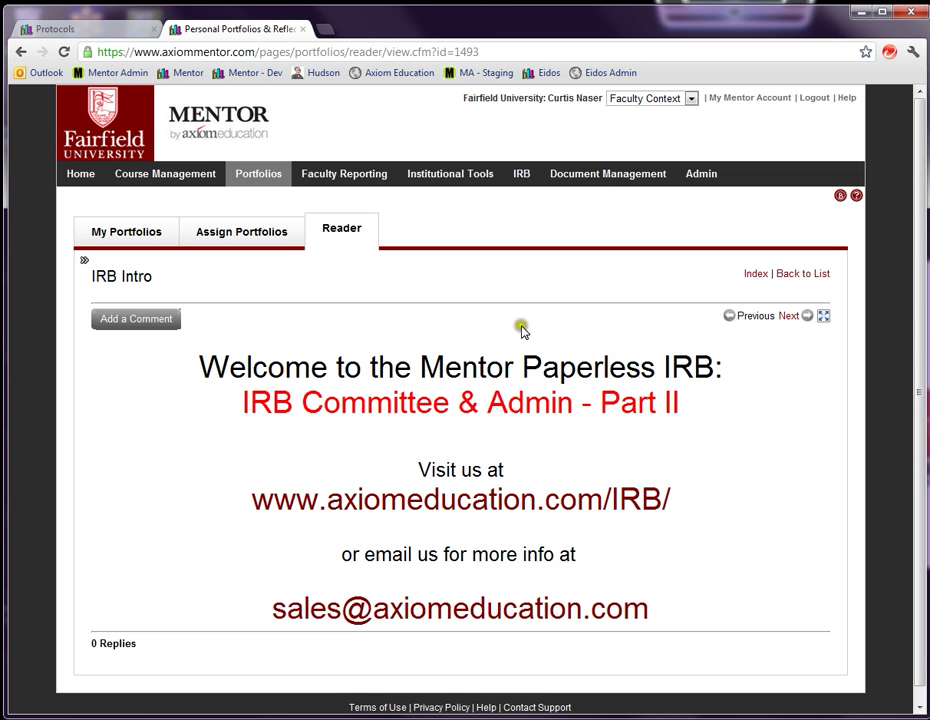
Step: Switch to the IRB administration site and look through the protocol annual reports that are due
click(135, 36)
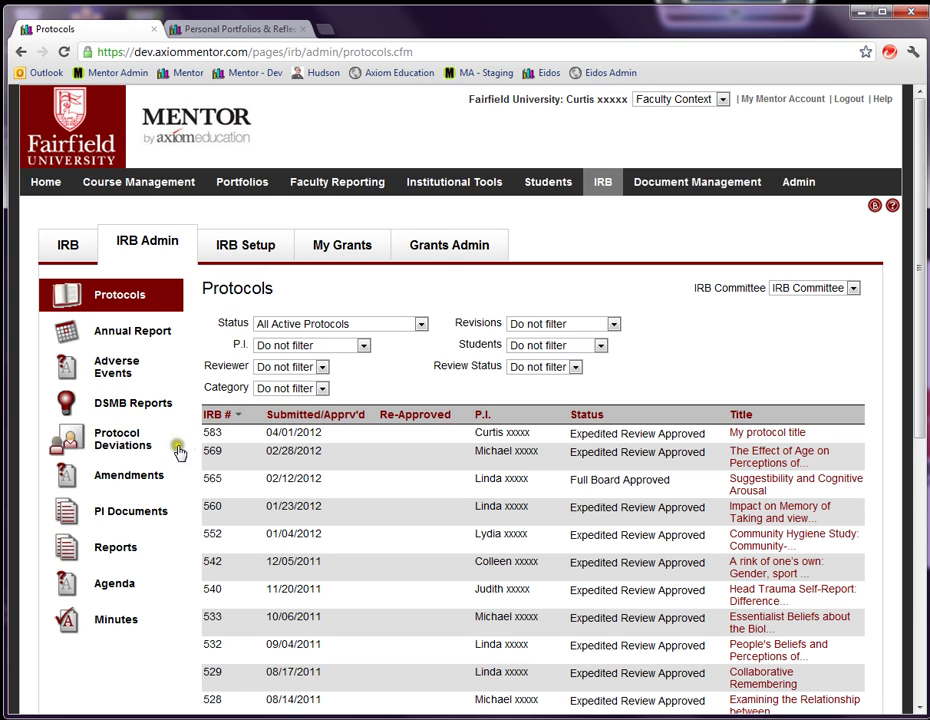
click(134, 336)
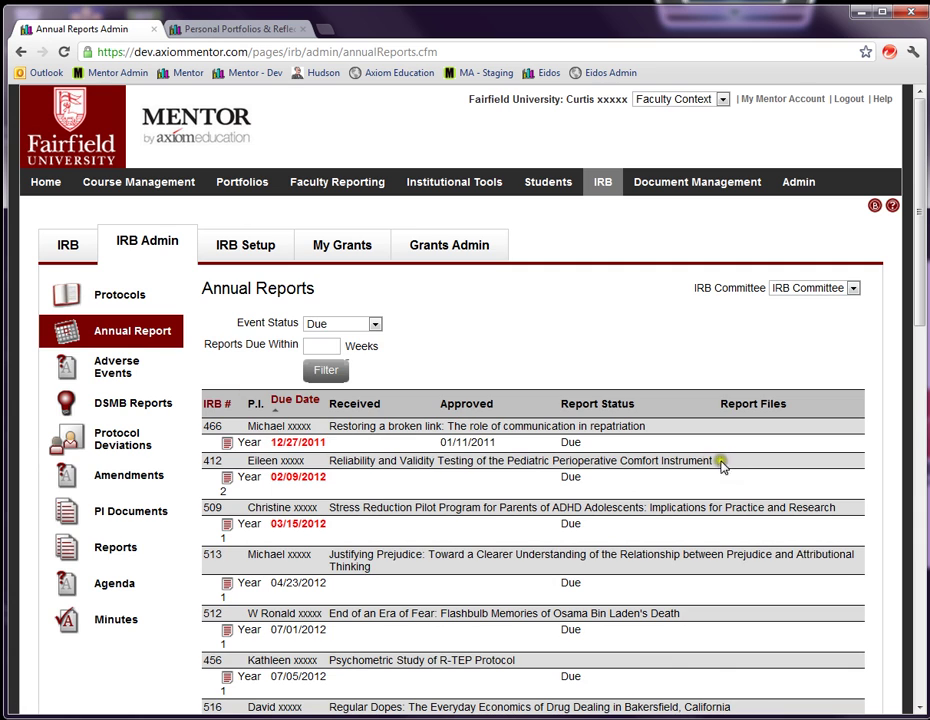
drag(920, 316, 905, 357)
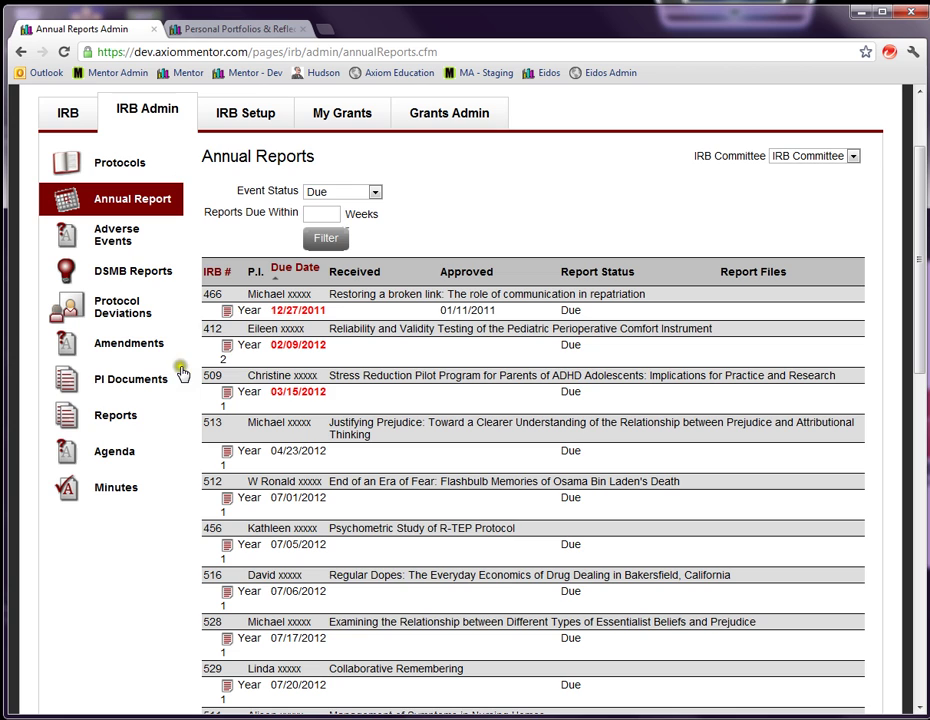
Step: View the new protocol amendments and look through the PI documentation report for training certifications
click(128, 345)
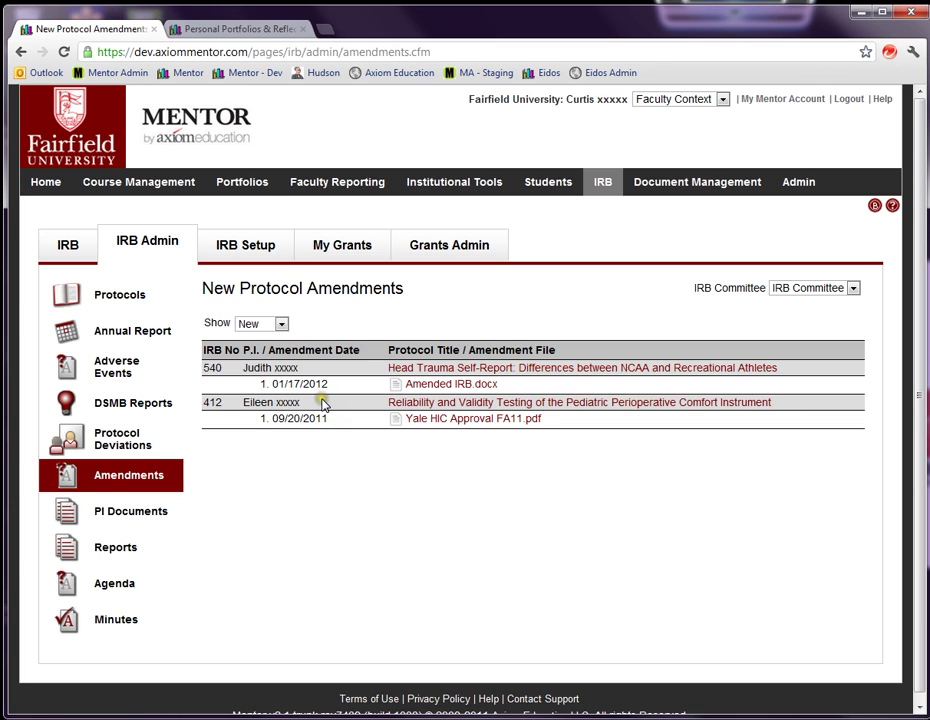
click(327, 435)
click(141, 515)
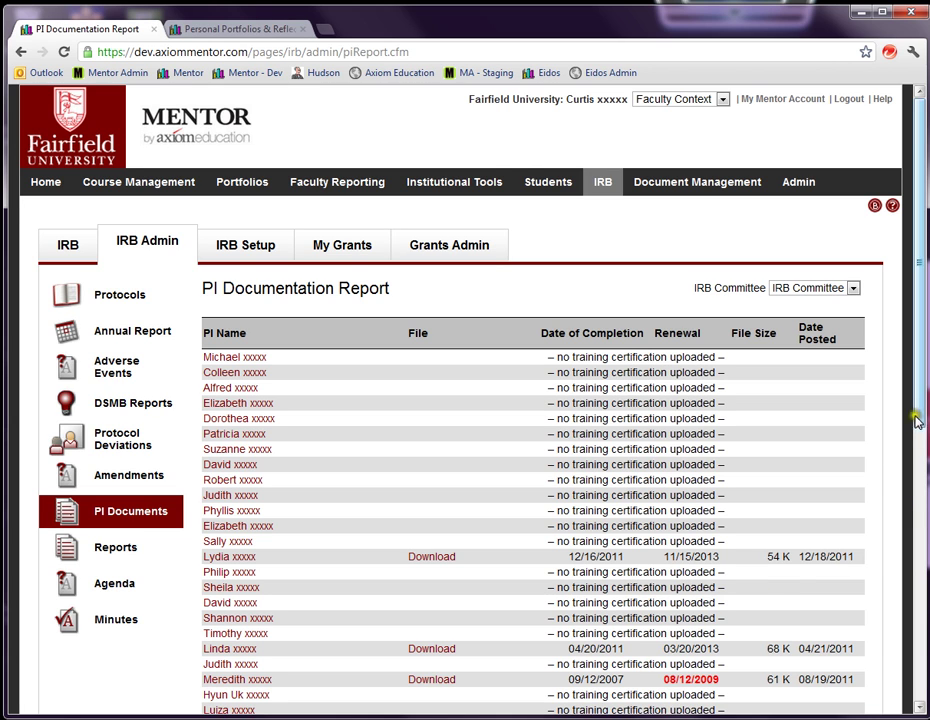
drag(915, 407, 893, 469)
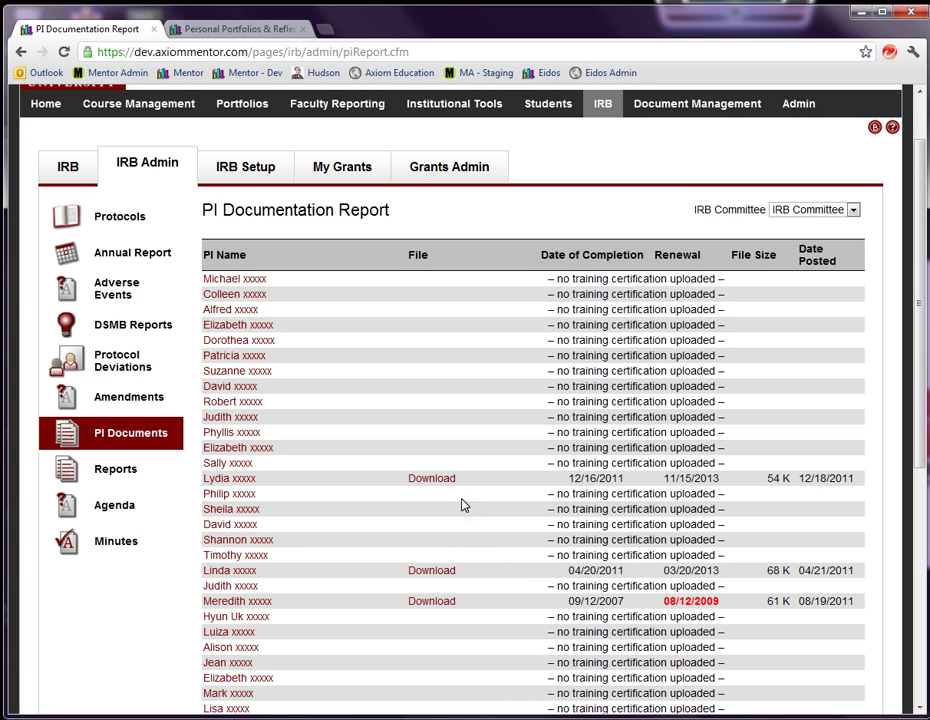
Step: Show past IRB committee meetings in the agenda area and open the 02/06/2012 meeting
click(122, 506)
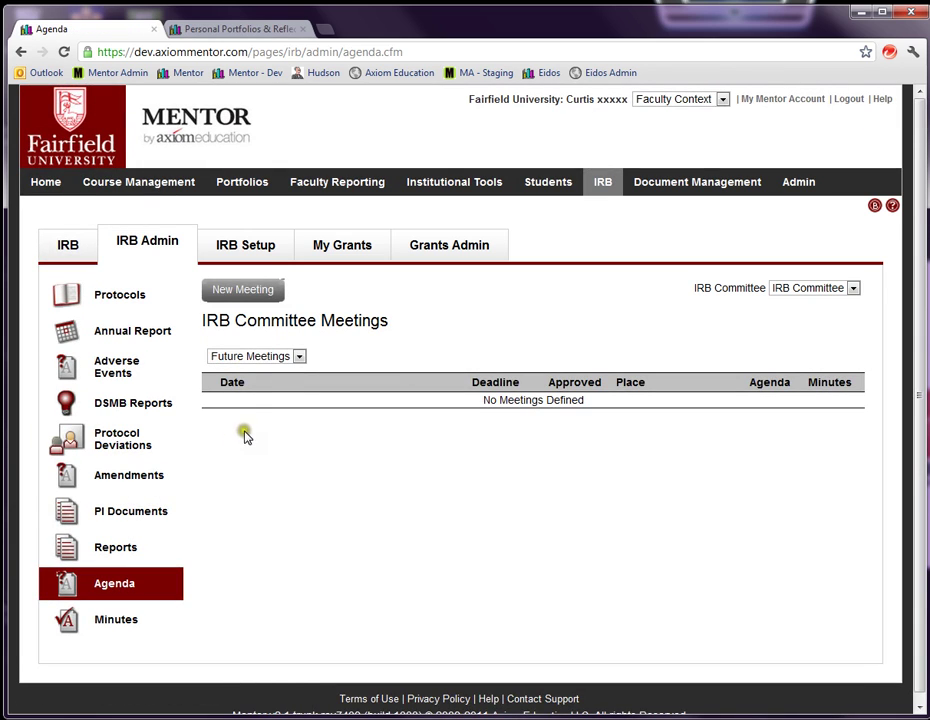
click(270, 358)
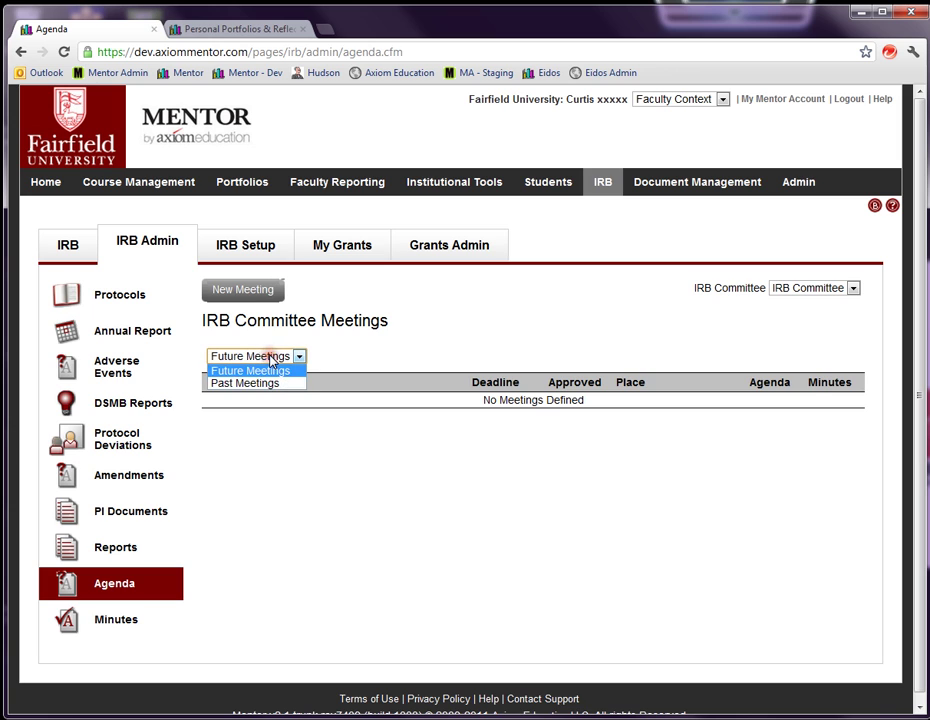
click(271, 386)
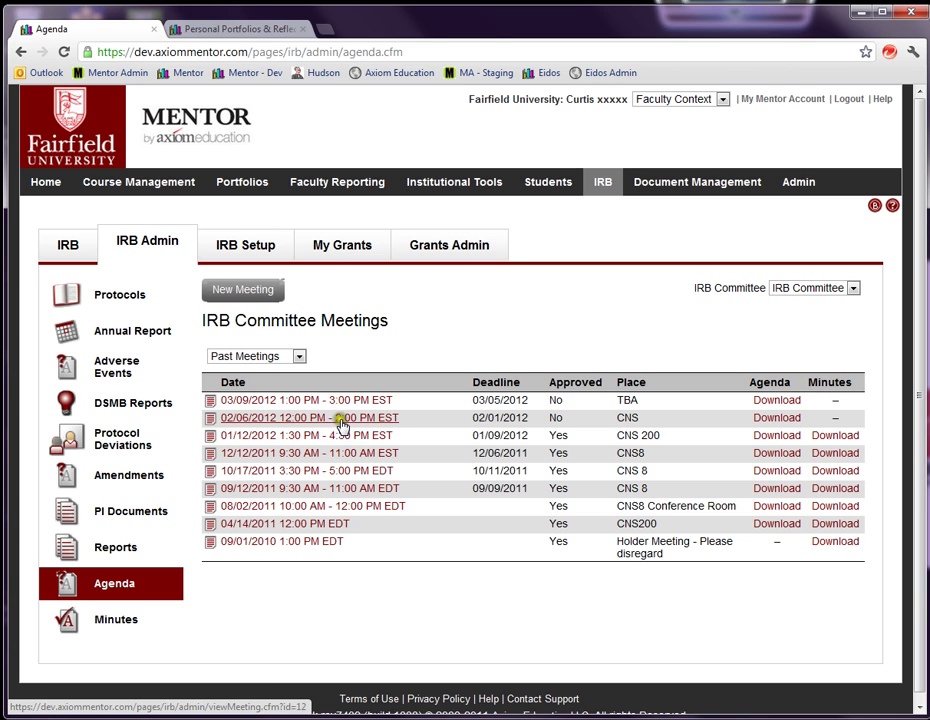
click(340, 420)
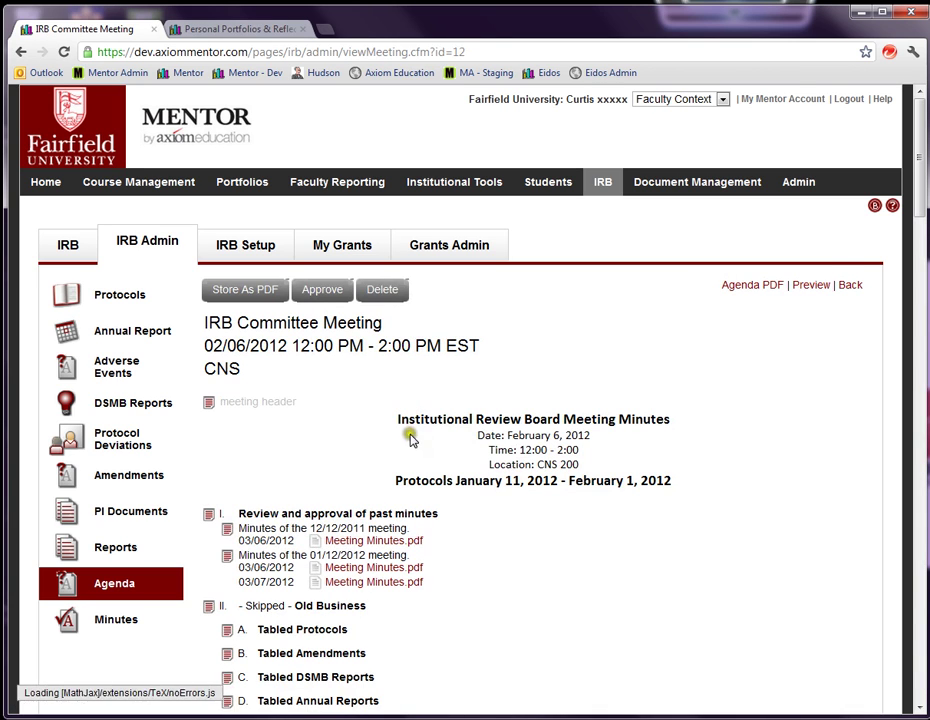
Step: Examine the 02/06/2012 meeting agenda, from past minutes and old business through new protocols, amendments and continuing reviews
drag(920, 197, 921, 293)
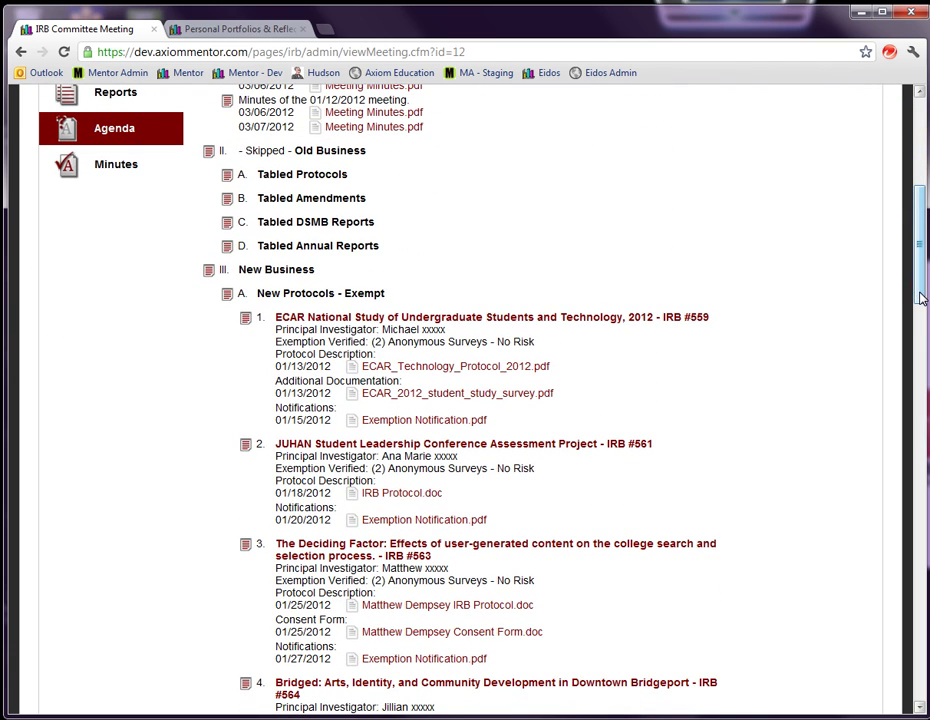
drag(921, 293, 920, 266)
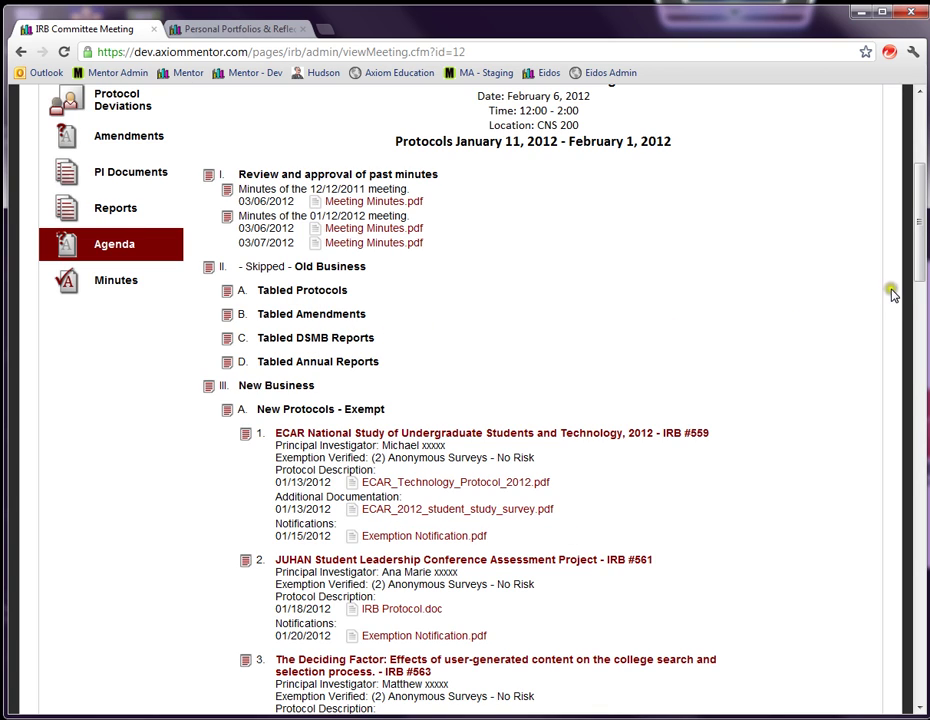
drag(919, 261, 912, 295)
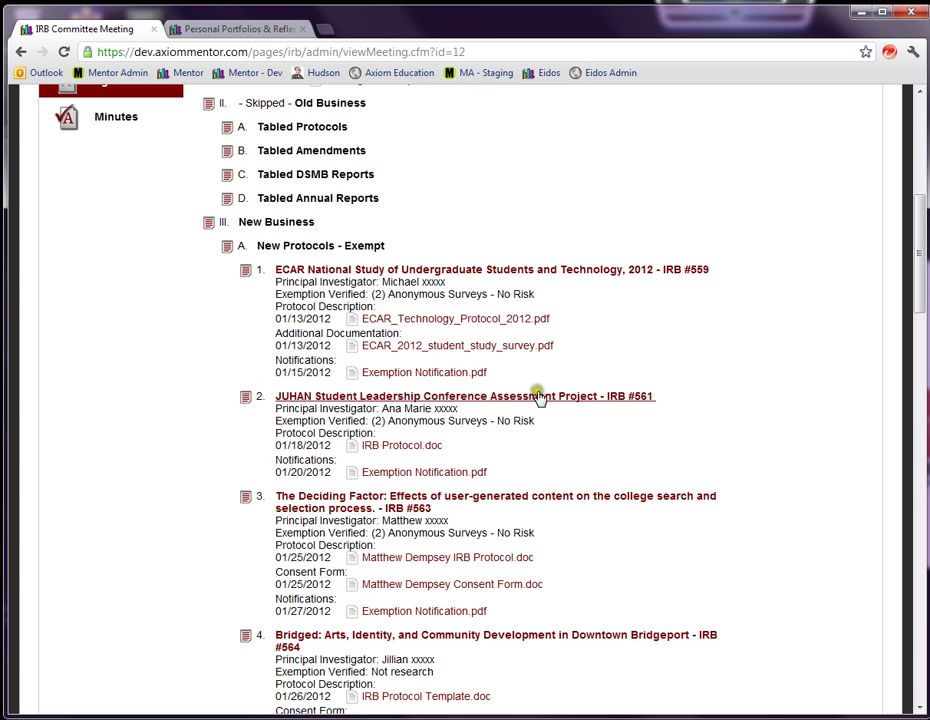
drag(919, 303, 913, 388)
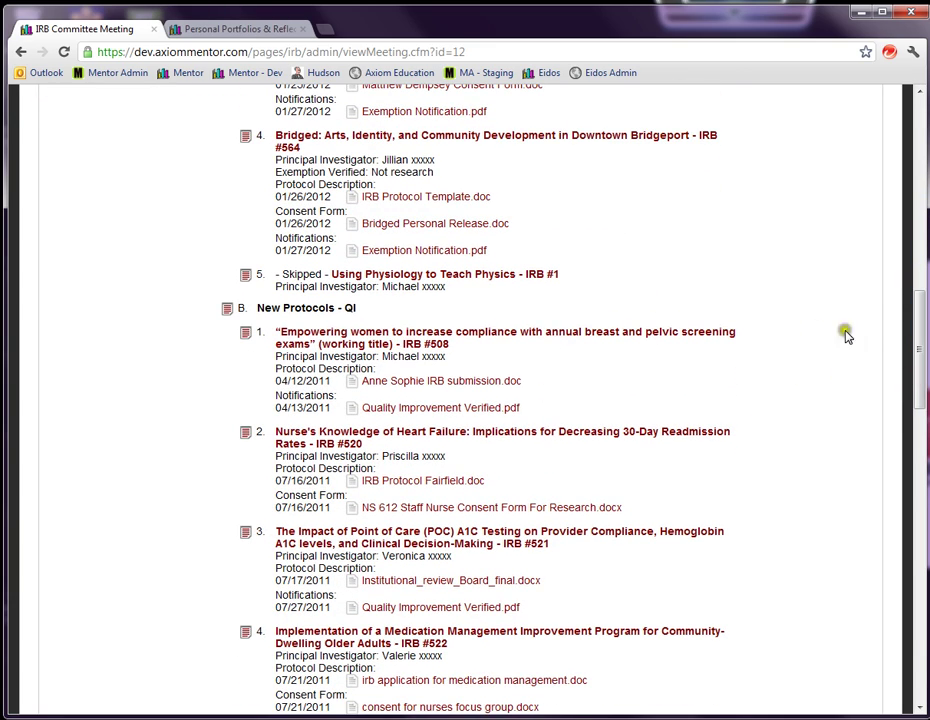
drag(916, 340, 905, 620)
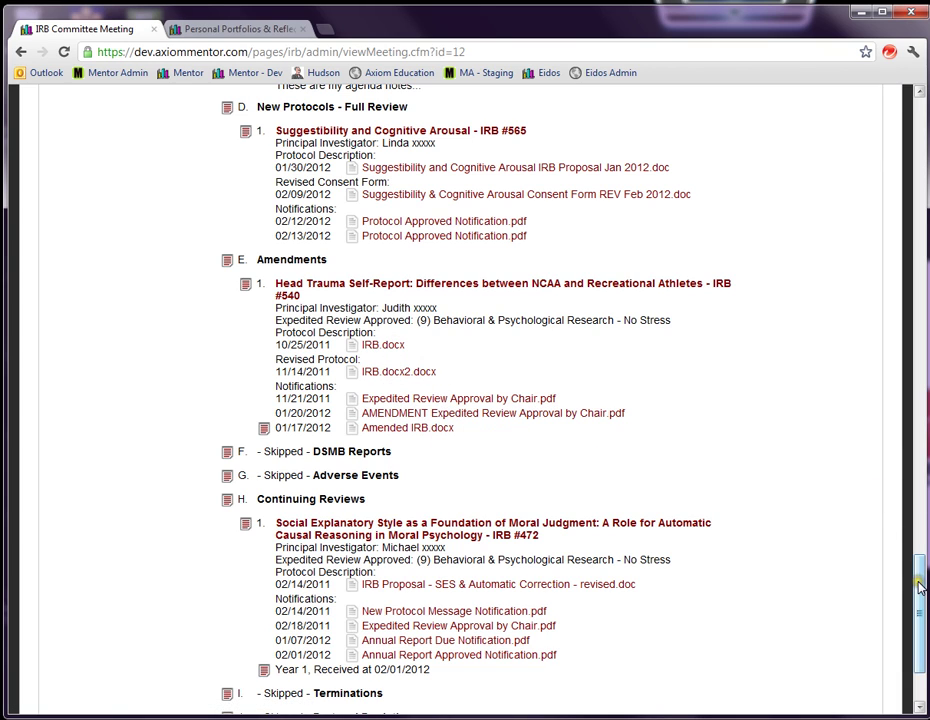
Step: Add the agenda notes "Your agenda notes..." to the ECAR National Study protocol (IRB #559) and save them
drag(920, 585, 913, 272)
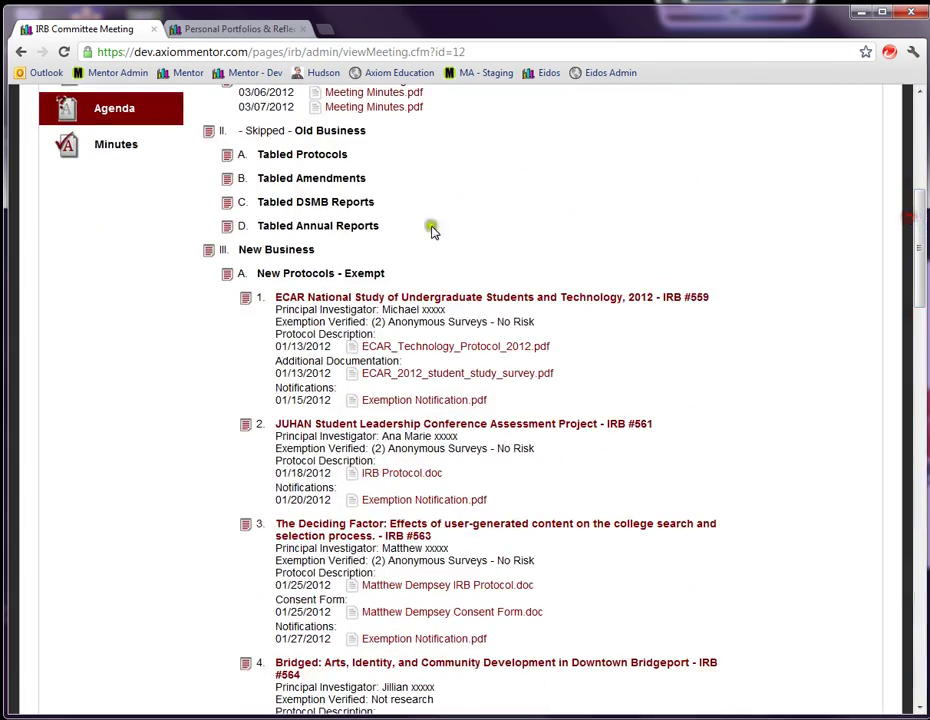
click(247, 299)
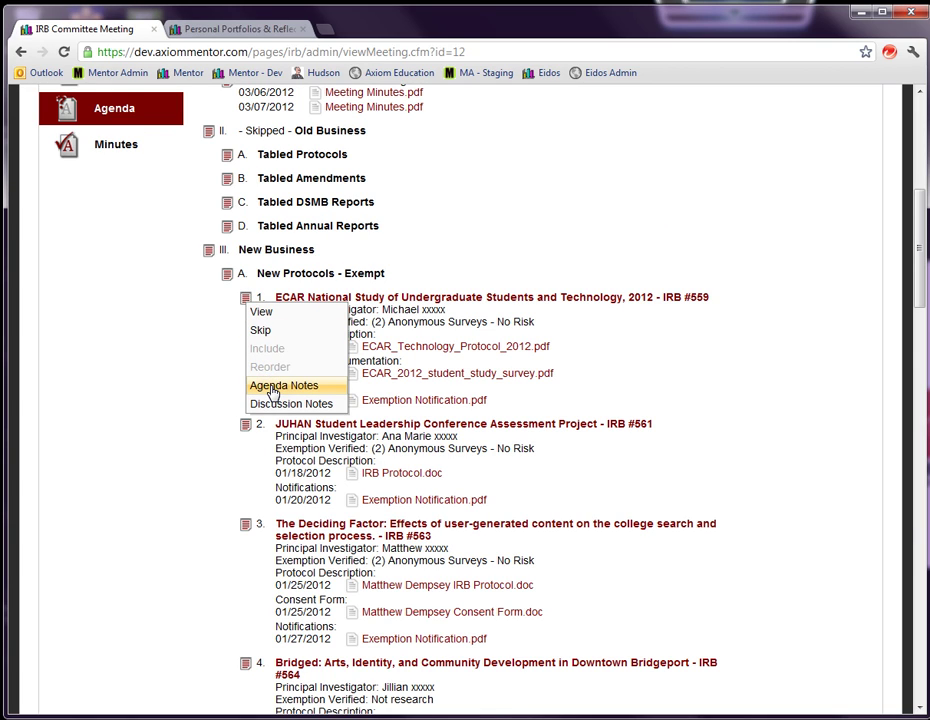
click(274, 388)
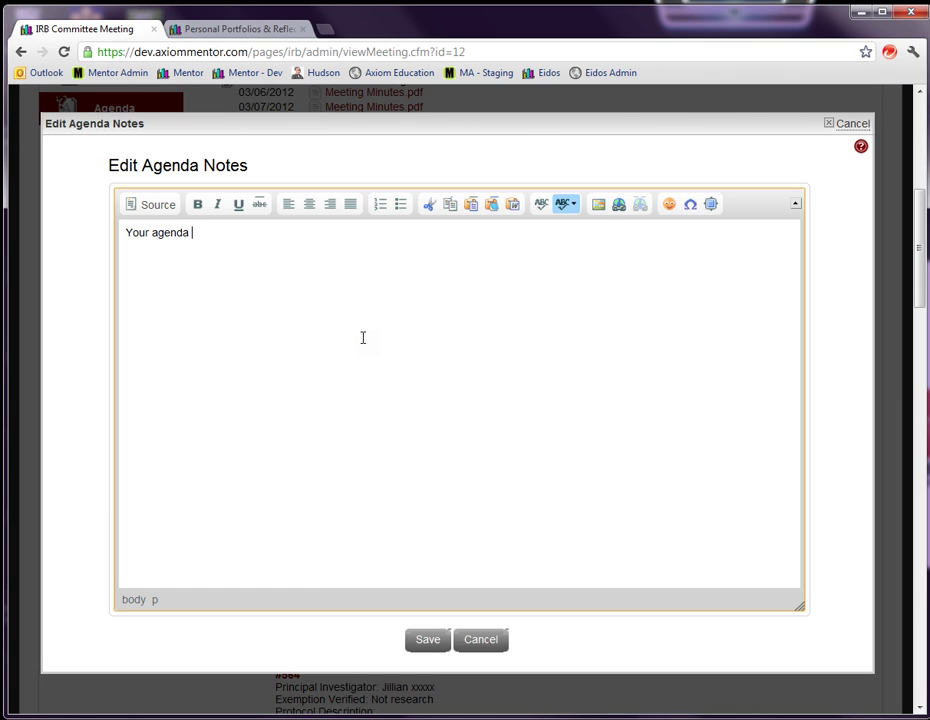
click(415, 639)
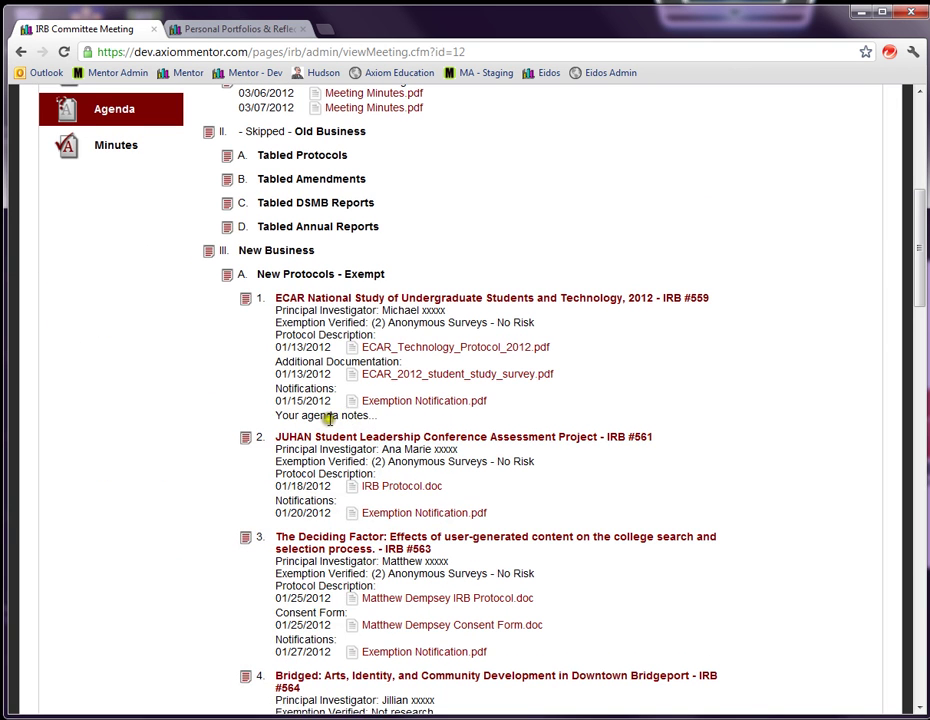
Step: Add the discussion notes "This would be the meeting notes..." to the ECAR National Study protocol and save them
click(246, 299)
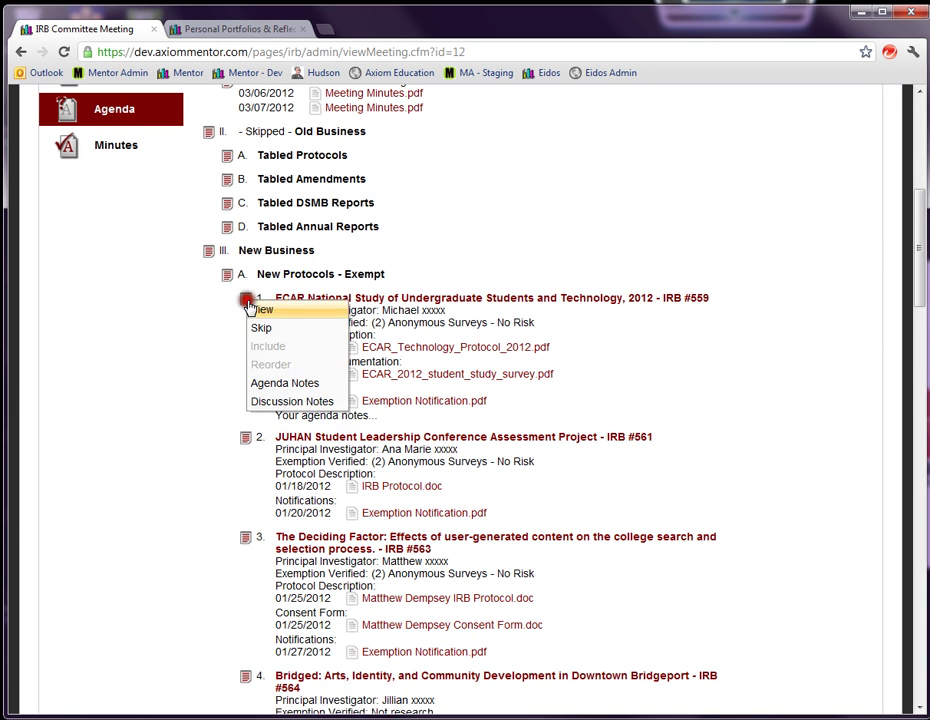
click(263, 403)
click(359, 280)
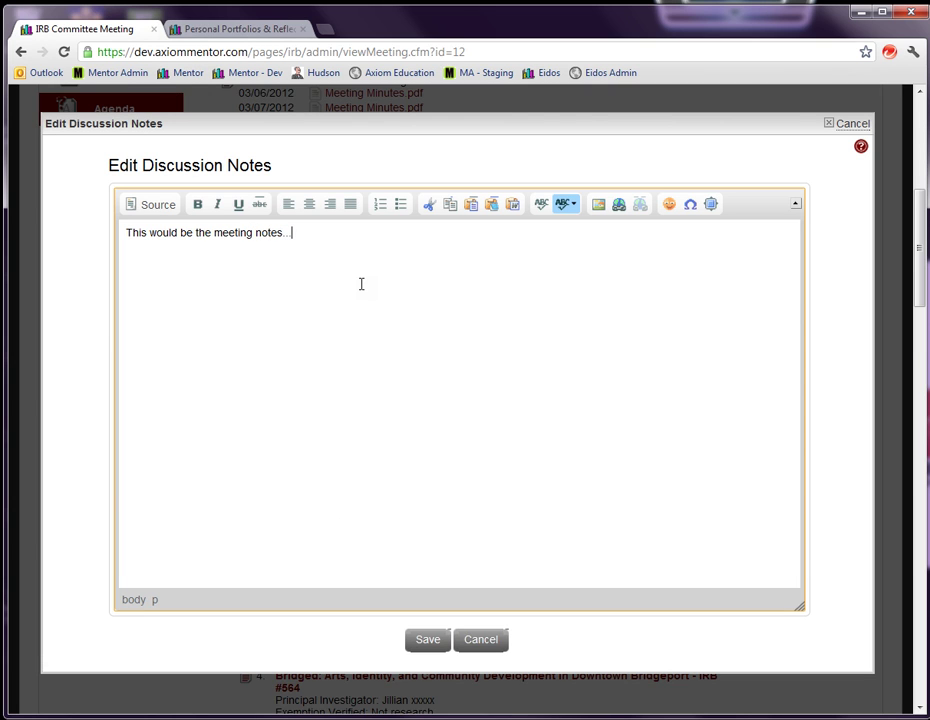
click(428, 640)
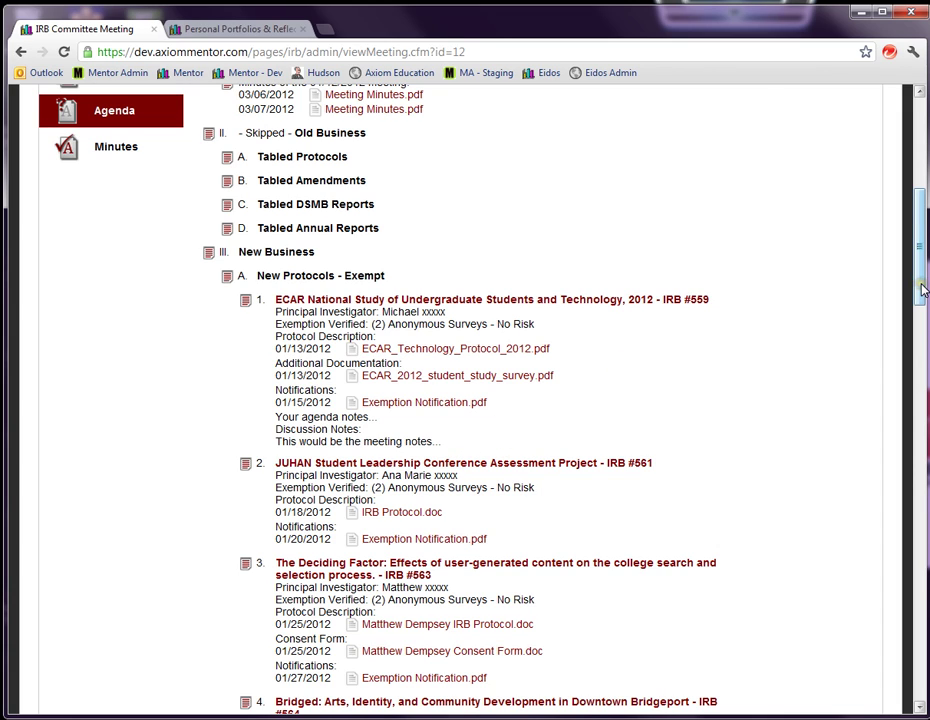
Step: Leave the meeting agenda and open the IRB Annual Report from the IRB reports list
drag(921, 289, 922, 279)
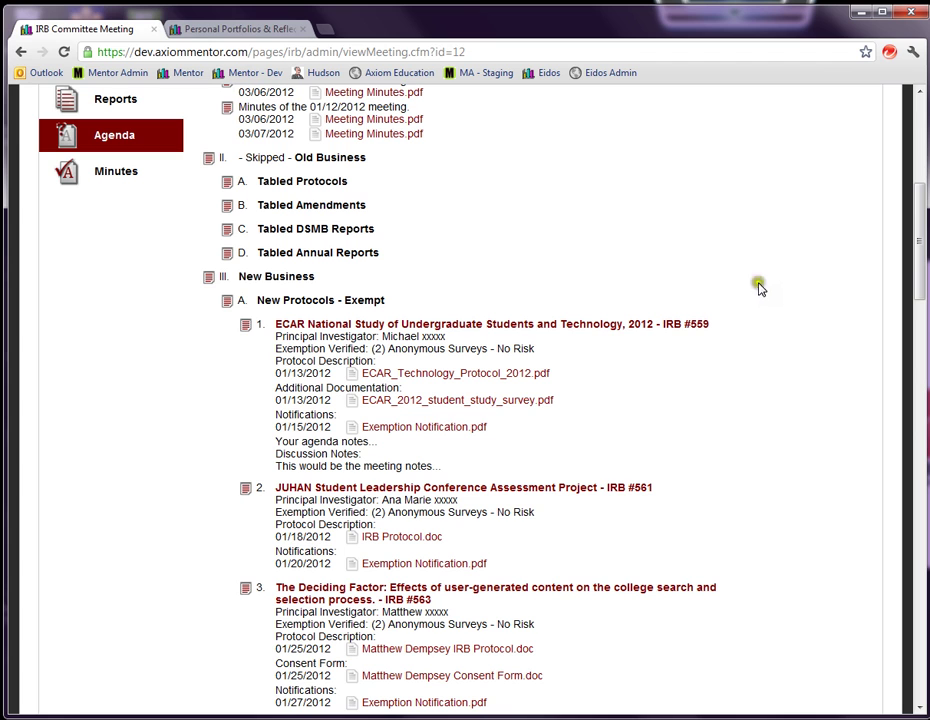
drag(917, 262, 921, 250)
scroll(921, 250, up, 3)
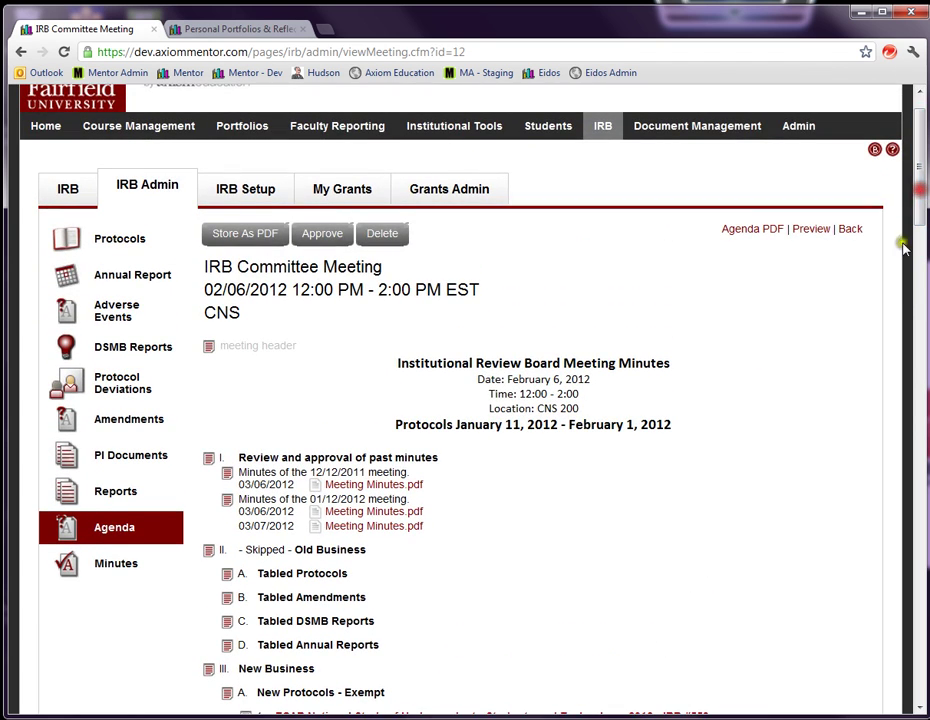
click(114, 494)
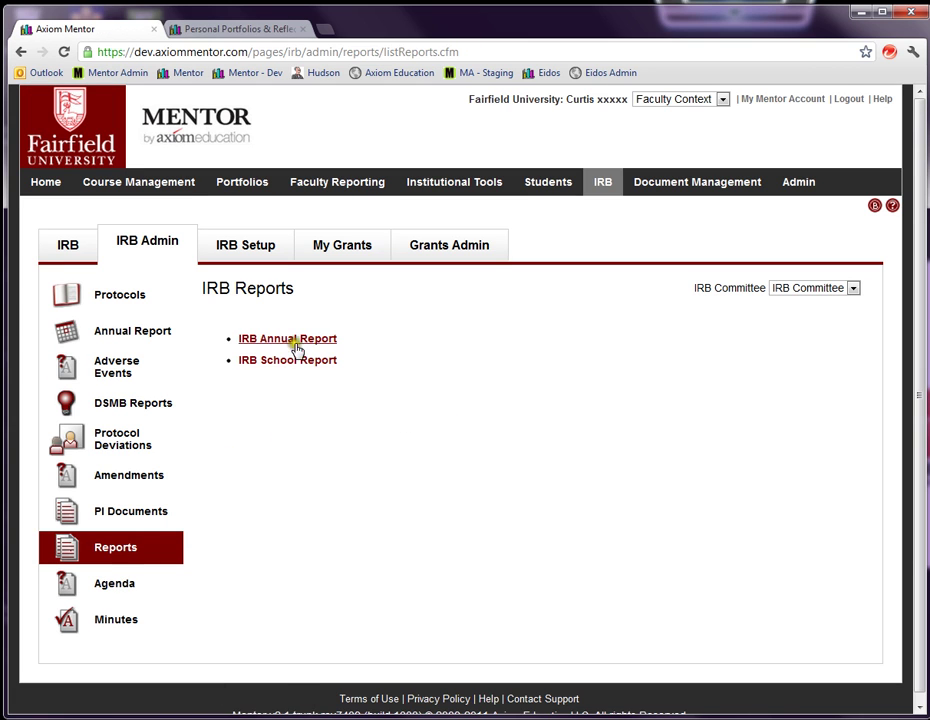
click(297, 342)
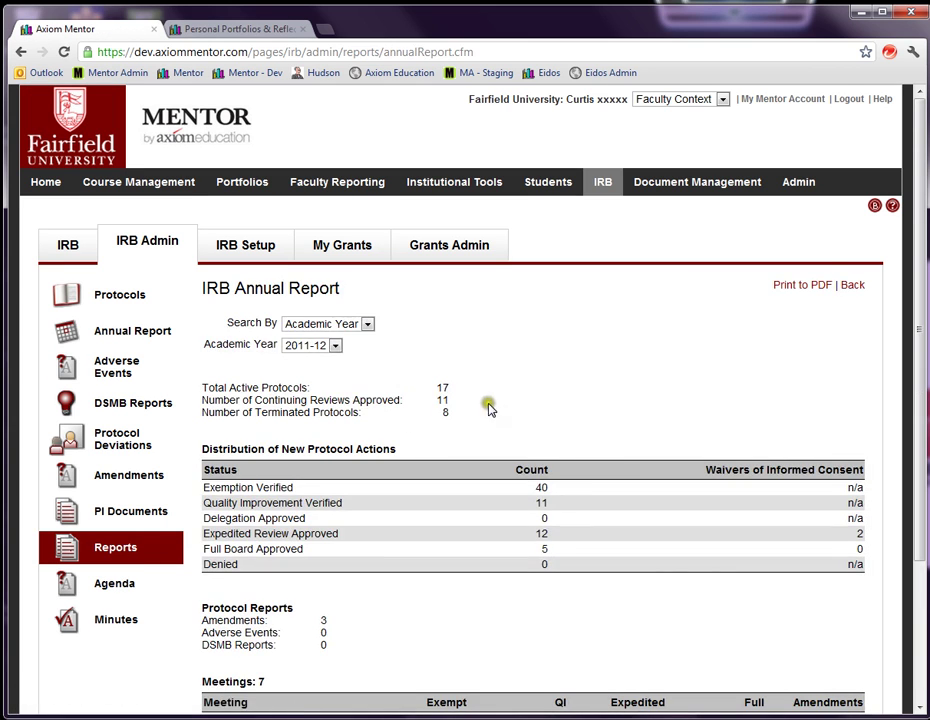
Step: Review the IRB Annual Report by academic year, including its protocol actions and meetings tables, and return to the reports list
click(367, 325)
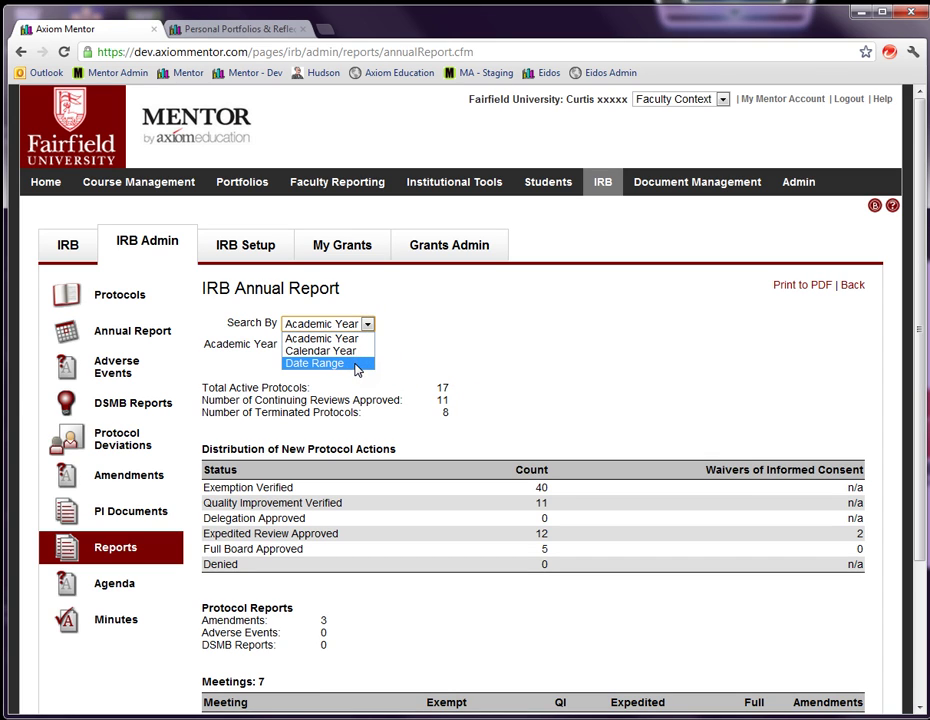
click(357, 338)
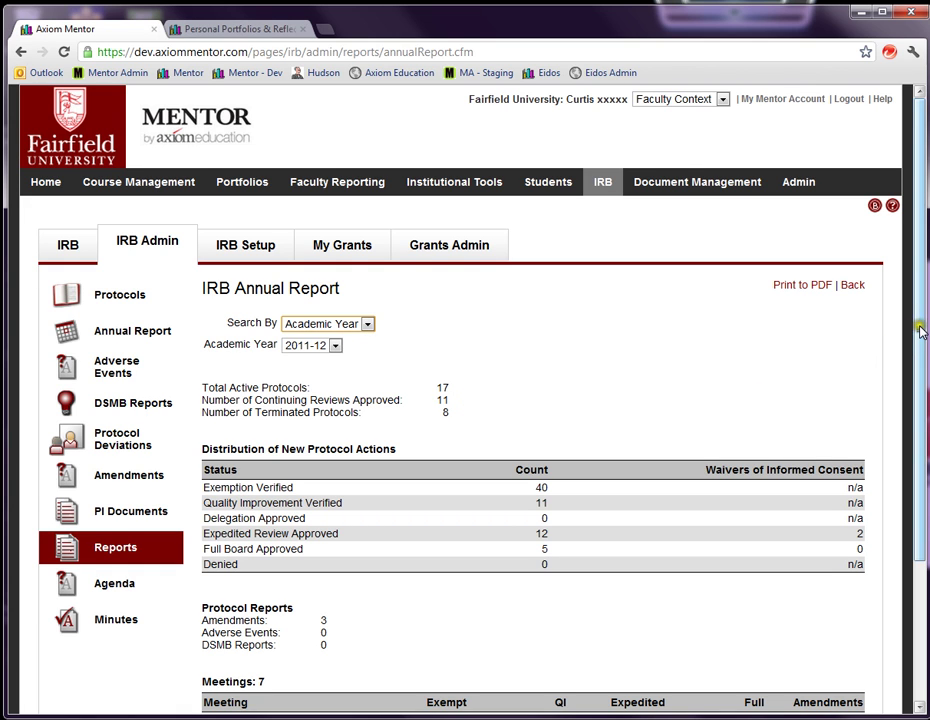
scroll(921, 331, down, 3)
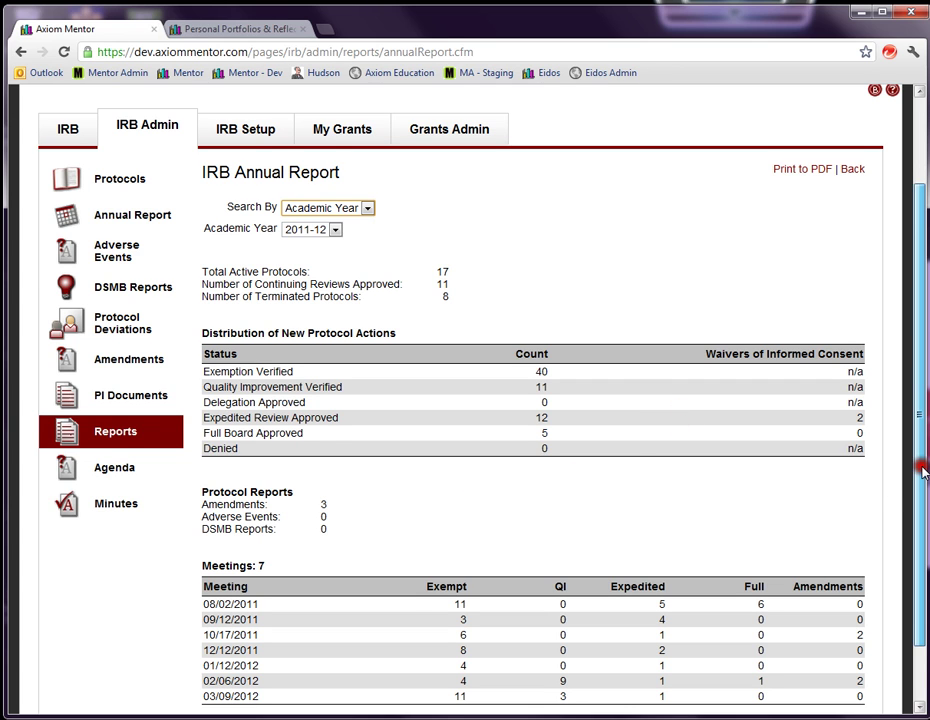
drag(921, 470, 915, 535)
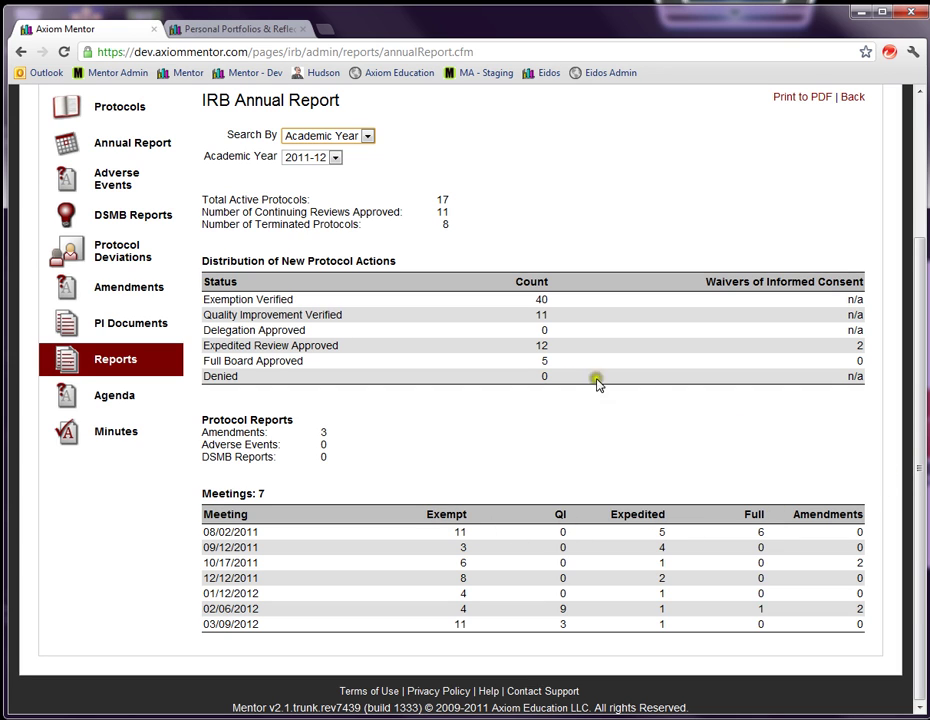
click(129, 363)
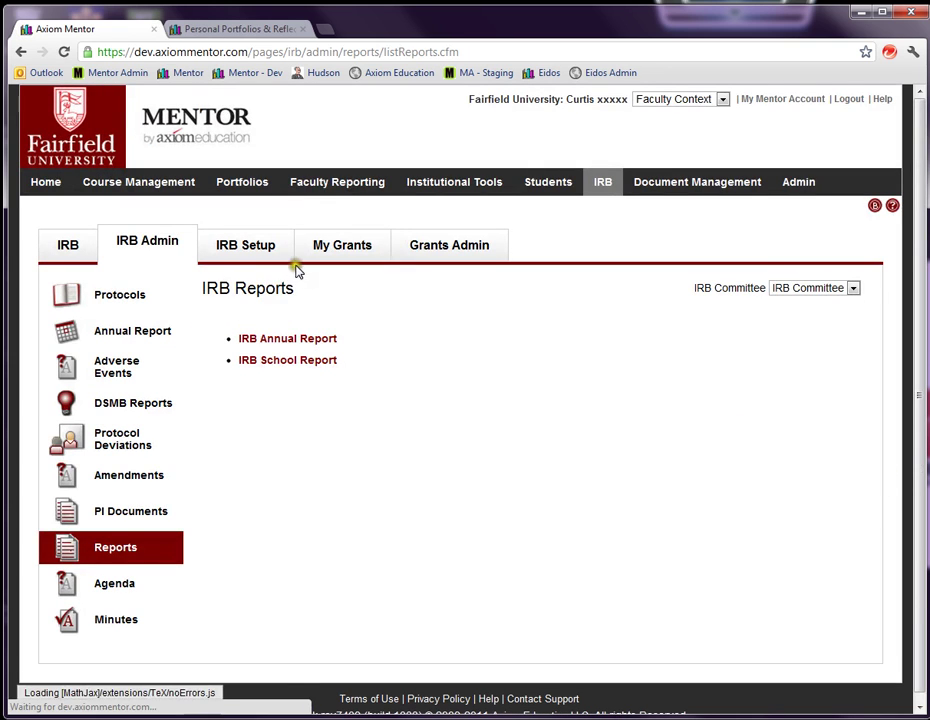